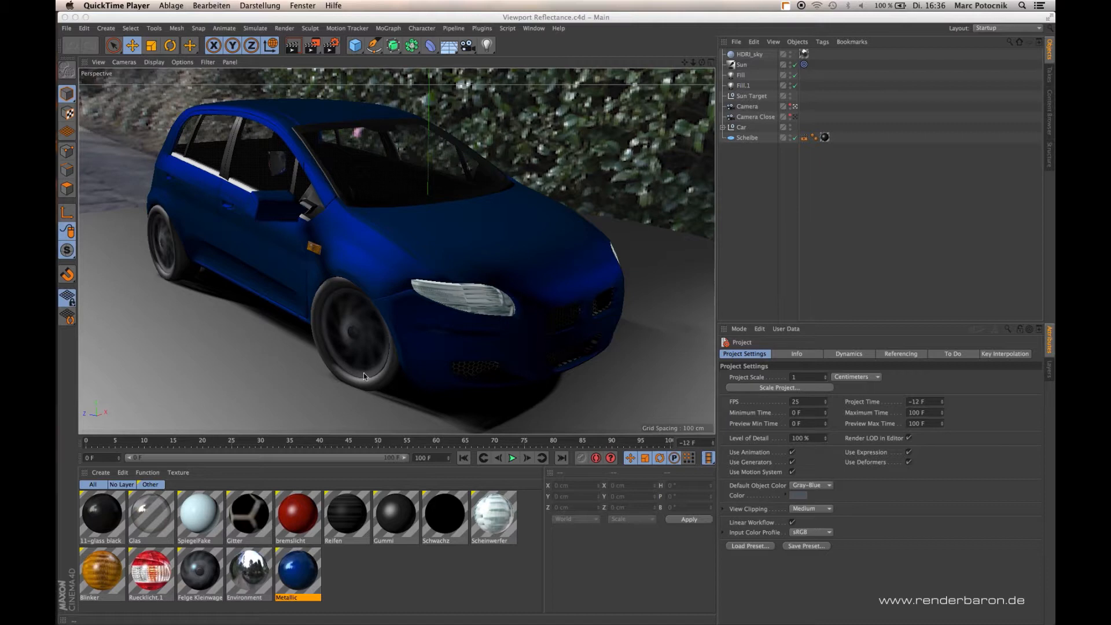
# Enable the reflectance preview for the car in the perspective viewport.
pyautogui.click(318, 66)
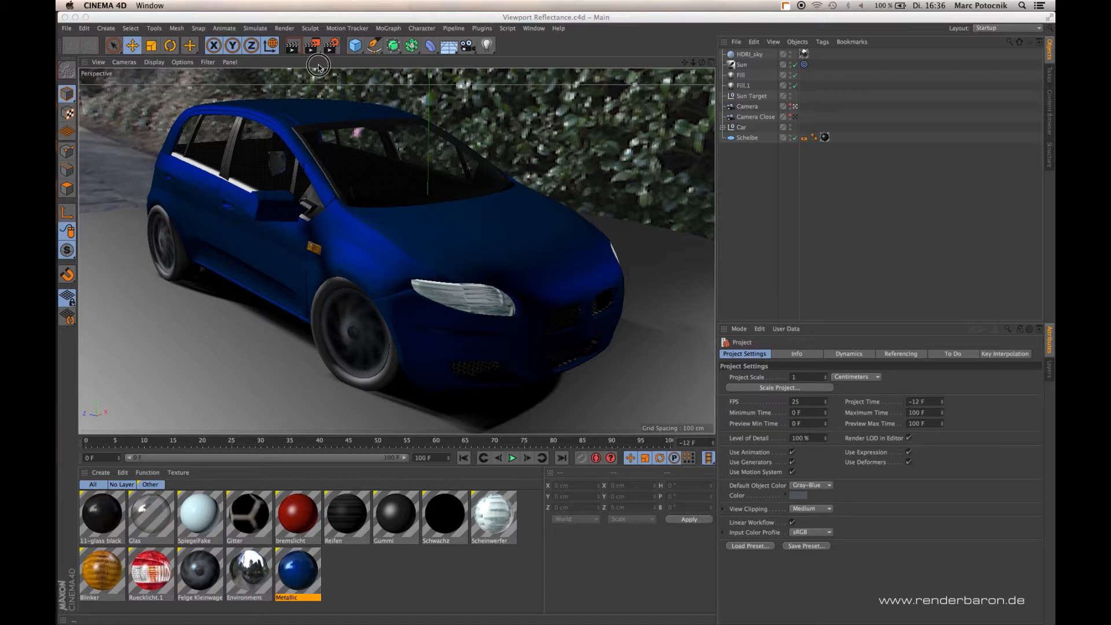
pyautogui.click(185, 62)
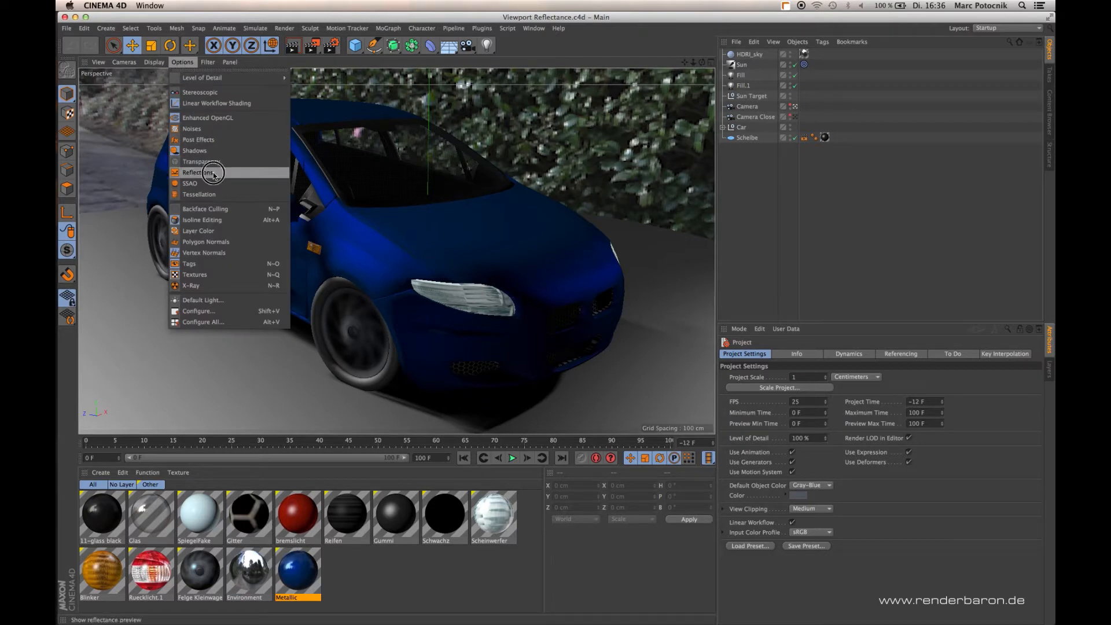
pyautogui.click(197, 172)
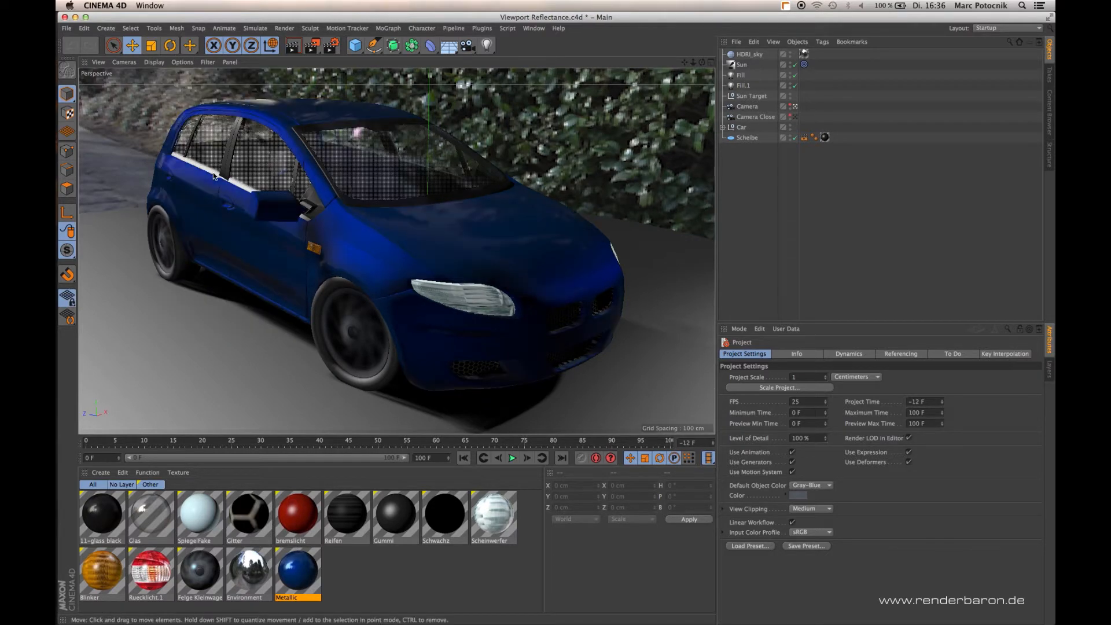
pyautogui.click(702, 63)
pyautogui.moveTo(702, 63)
pyautogui.mouseDown()
pyautogui.moveTo(663, 66)
pyautogui.moveTo(641, 53)
pyautogui.moveTo(702, 64)
pyautogui.mouseUp()
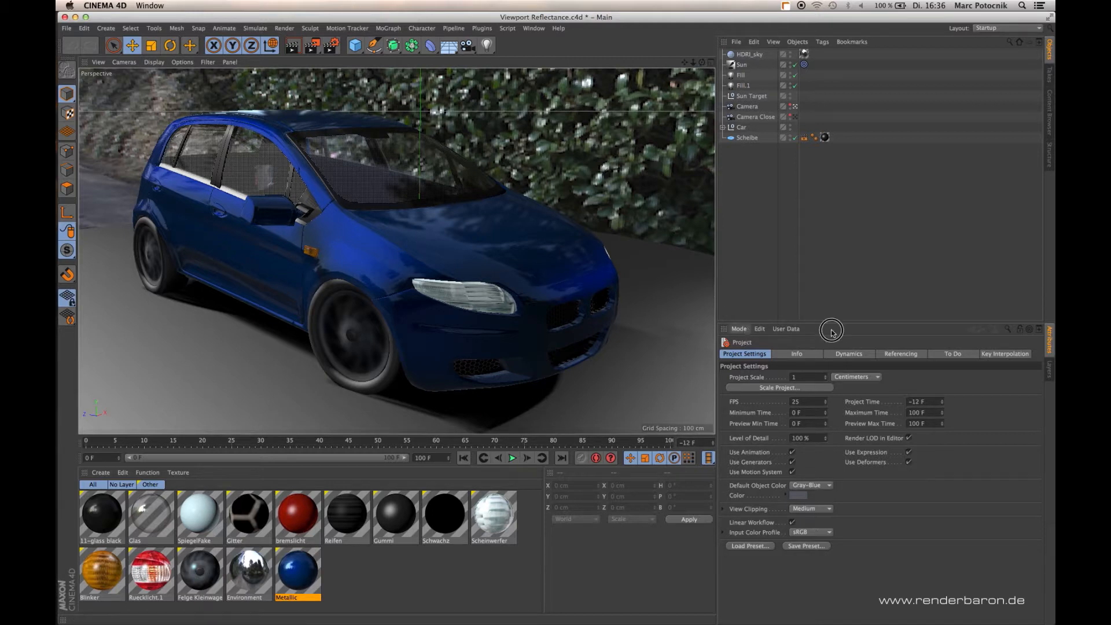
# Show the perspective view's Enhanced OpenGL settings and examine the Reflections option together with its Environment Override file path.
pyautogui.click(738, 329)
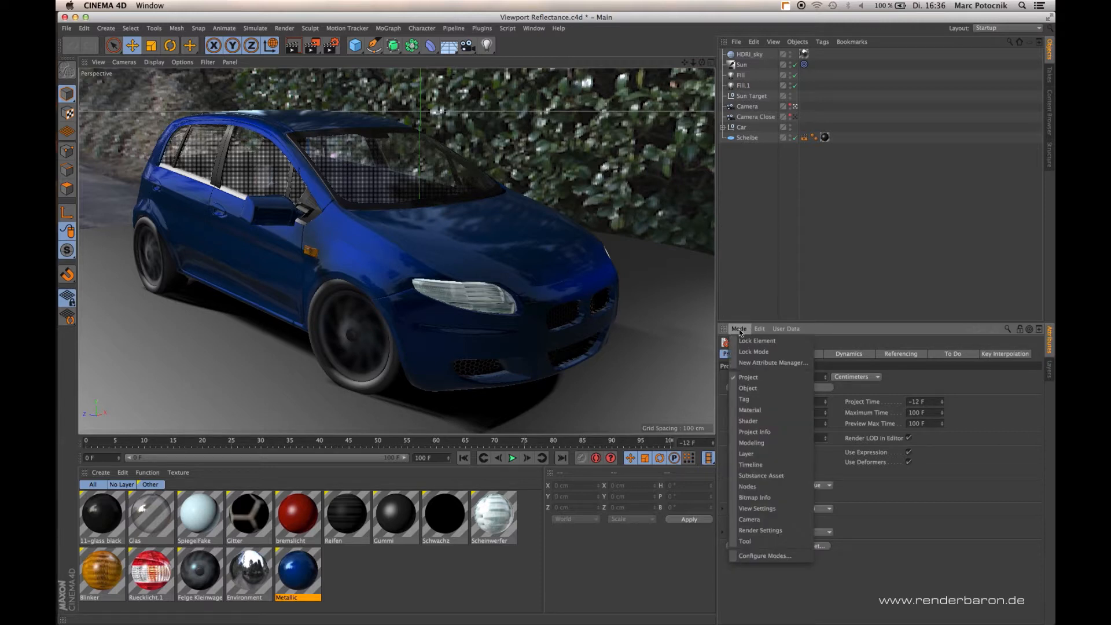
pyautogui.click(778, 509)
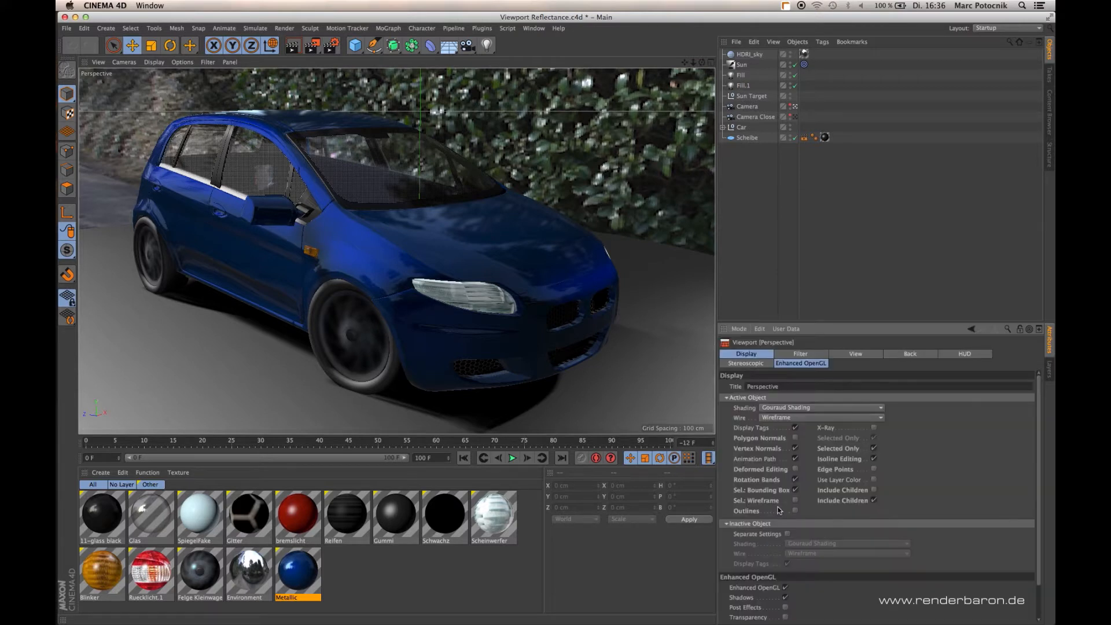
pyautogui.click(793, 364)
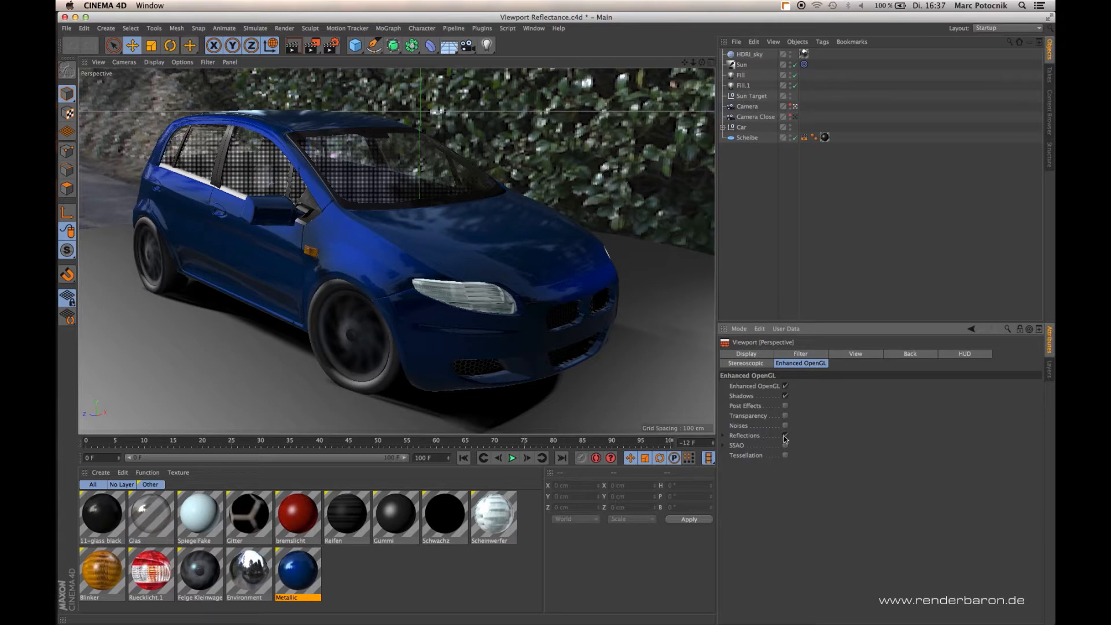
pyautogui.click(722, 436)
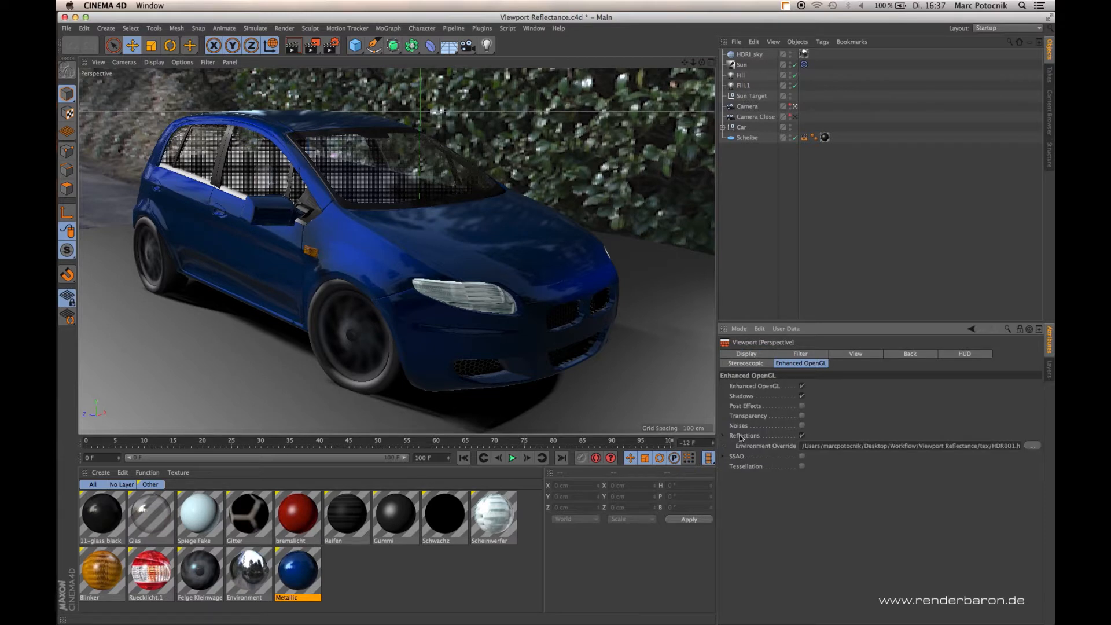
pyautogui.click(801, 436)
pyautogui.click(802, 435)
pyautogui.click(828, 445)
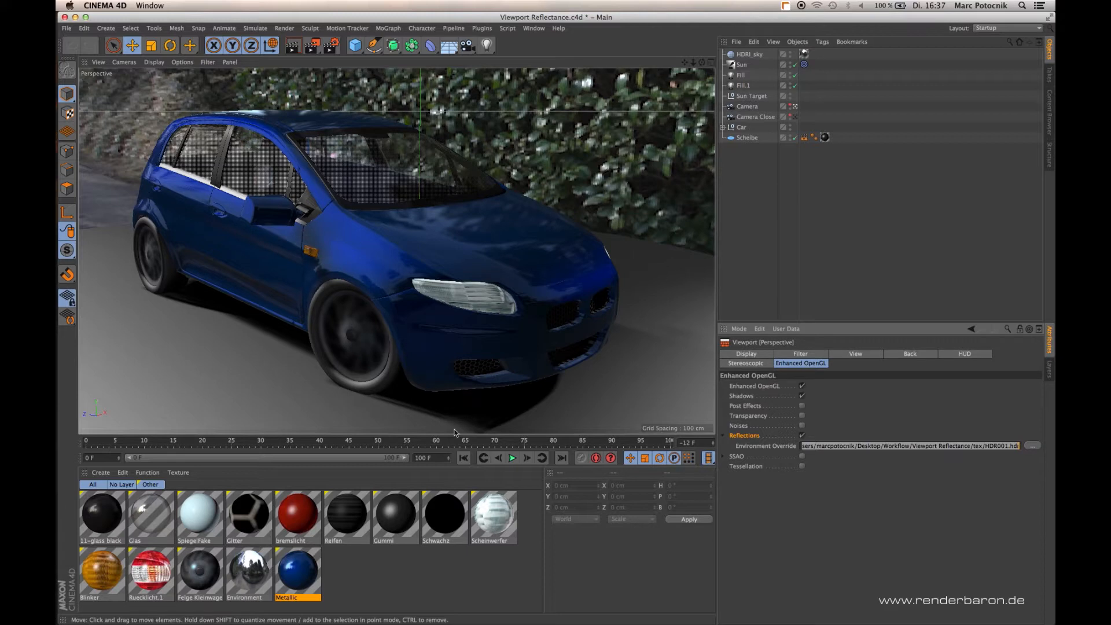
# Open the Metallic material's Reflectance channel for editing, with the editor moved clear of the car.
pyautogui.doubleClick(313, 569)
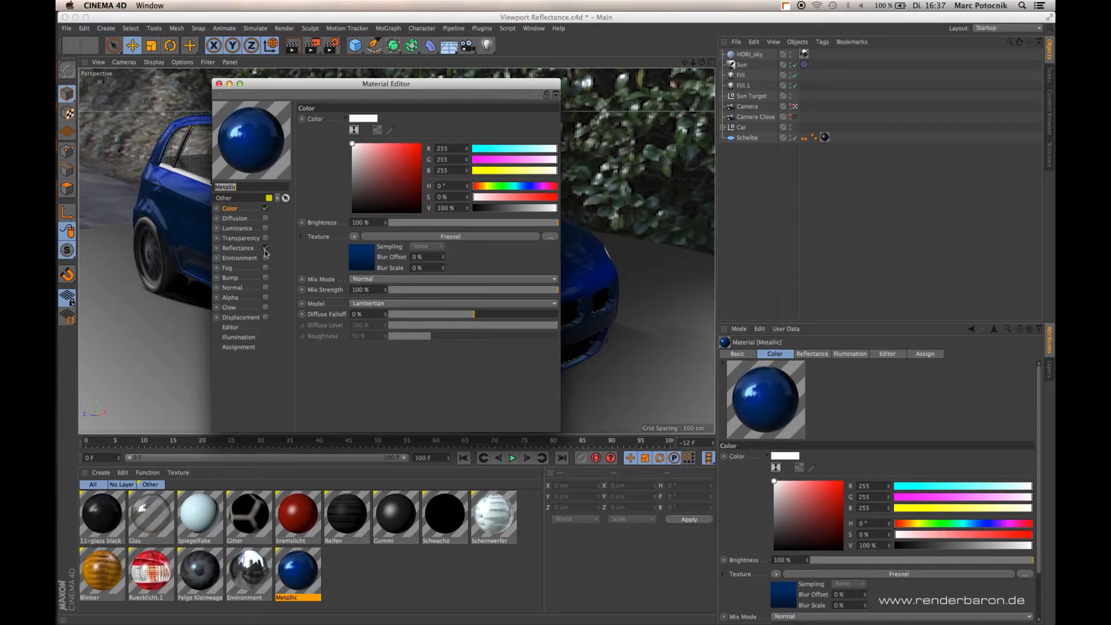
pyautogui.click(242, 248)
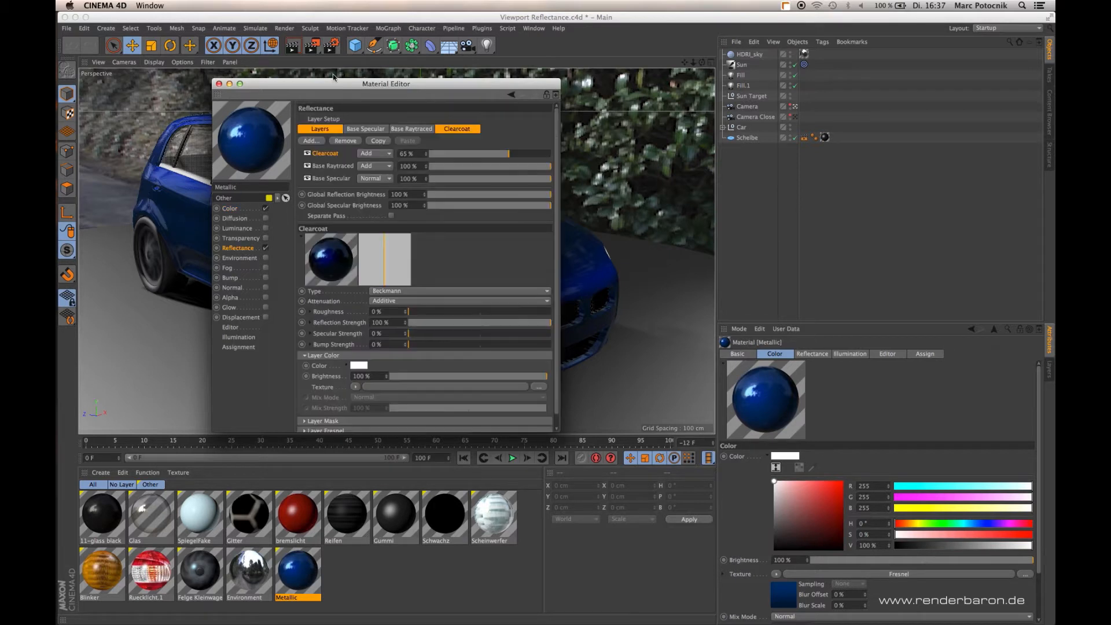
pyautogui.moveTo(348, 91); pyautogui.dragTo(808, 81)
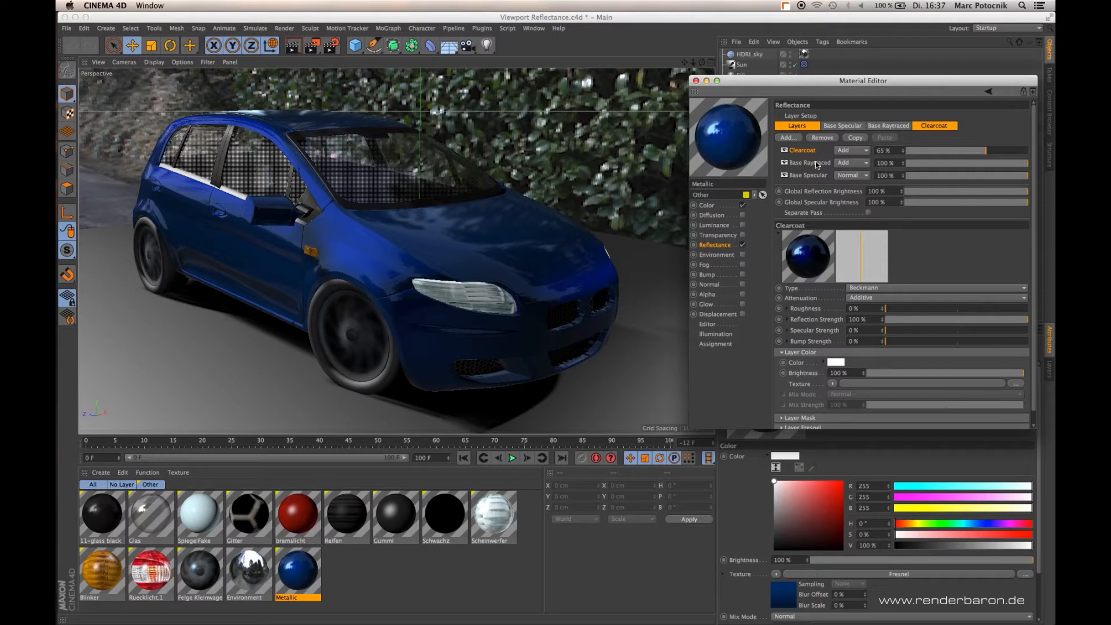
# Try a Beckmann layer on top of the Metallic material's reflectance layers and delete it again.
pyautogui.click(790, 138)
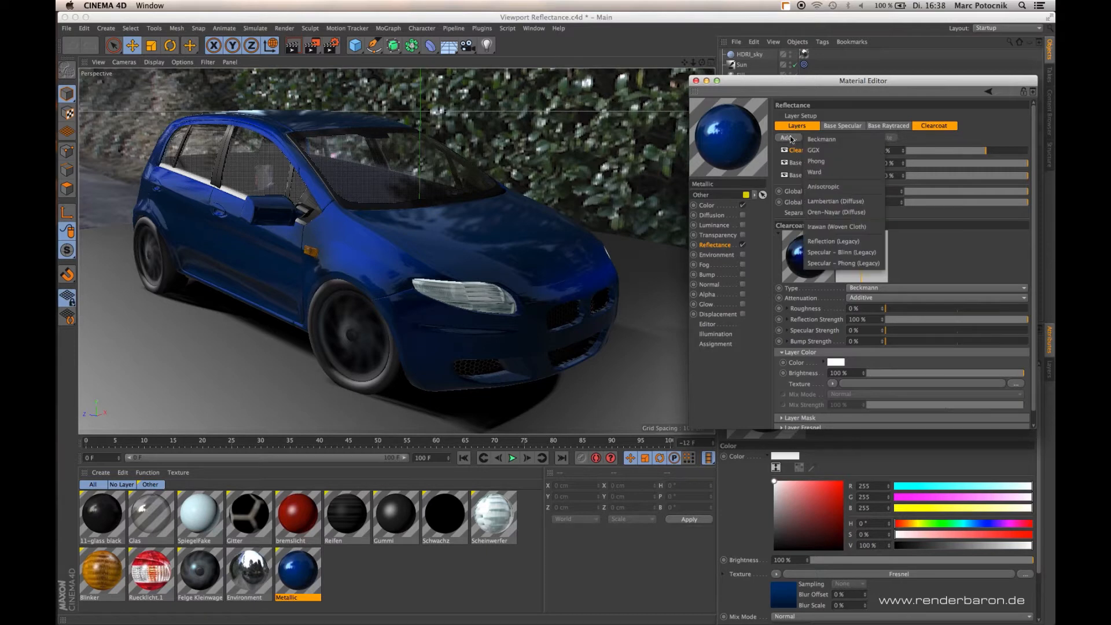
pyautogui.click(822, 137)
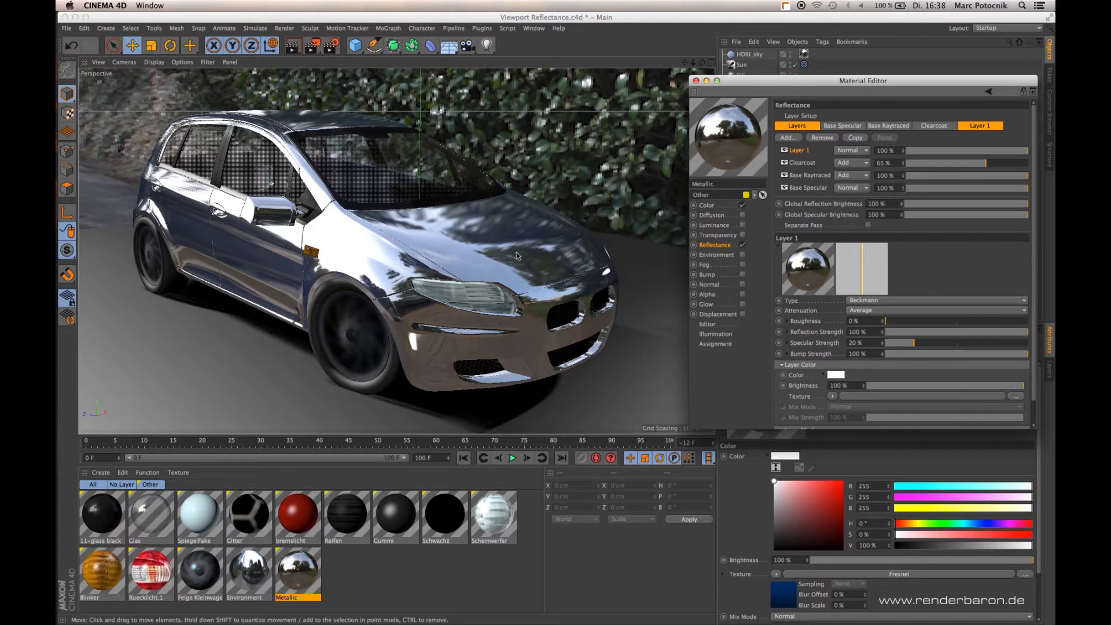
pyautogui.click(799, 153)
pyautogui.press('Delete')
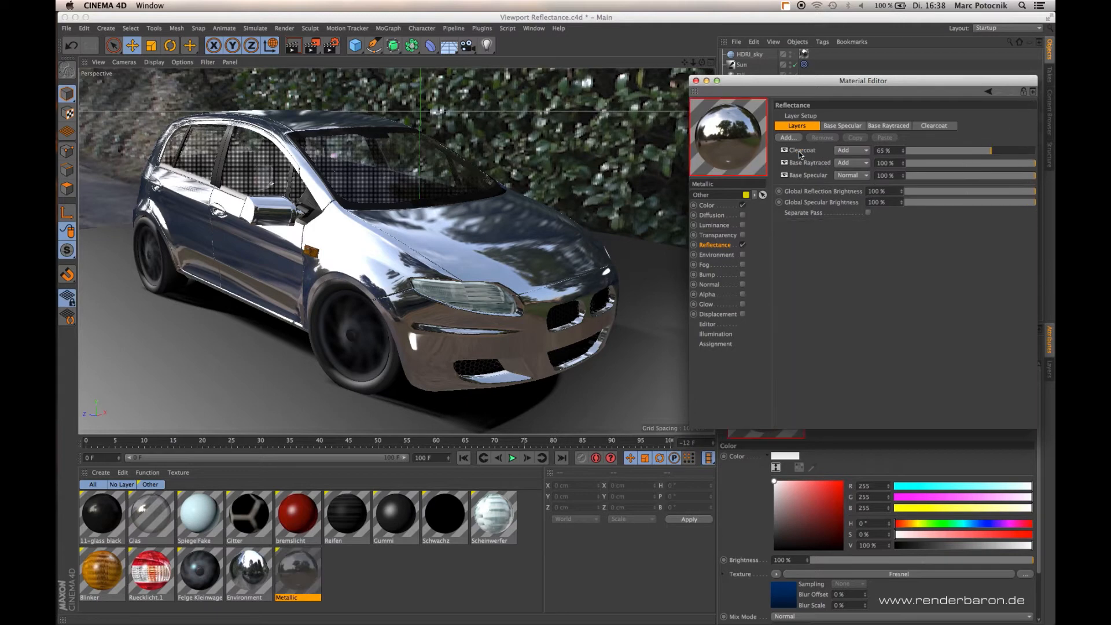
# Set the material editor aside and review the Environment Override path in the viewport's Reflections settings.
pyautogui.click(783, 83)
pyautogui.moveTo(784, 83); pyautogui.dragTo(458, 601)
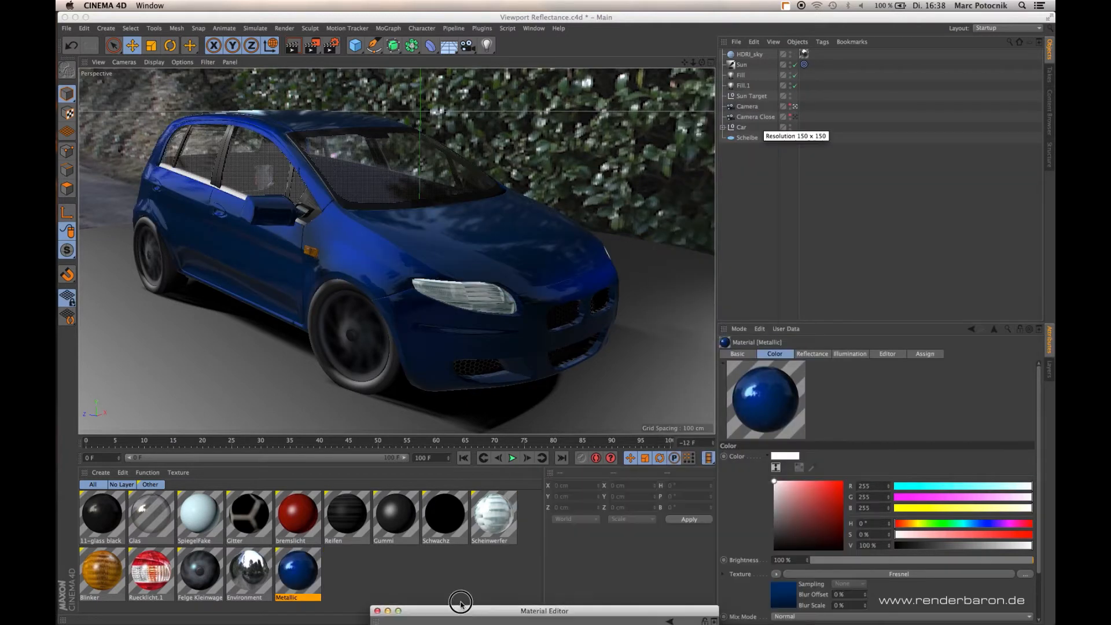
pyautogui.click(739, 328)
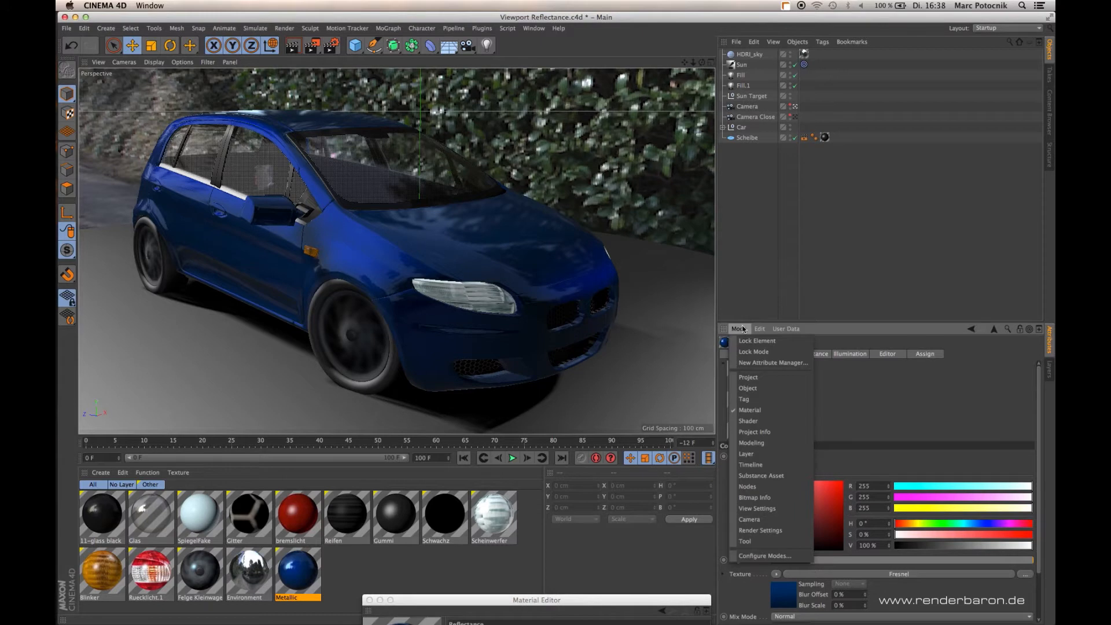
pyautogui.click(761, 508)
pyautogui.moveTo(851, 446); pyautogui.dragTo(1041, 450)
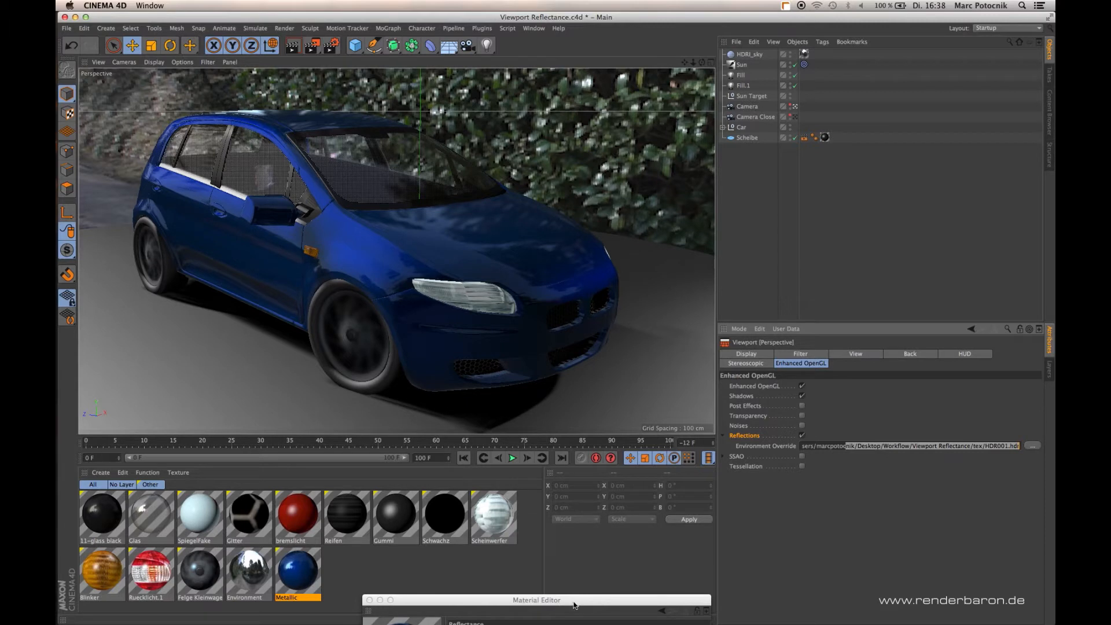
# Bring the material editor back beside the car and hide the Metallic material's Base Raytraced and Clearcoat layers, keeping only Base Specular.
pyautogui.moveTo(573, 604); pyautogui.dragTo(791, 116)
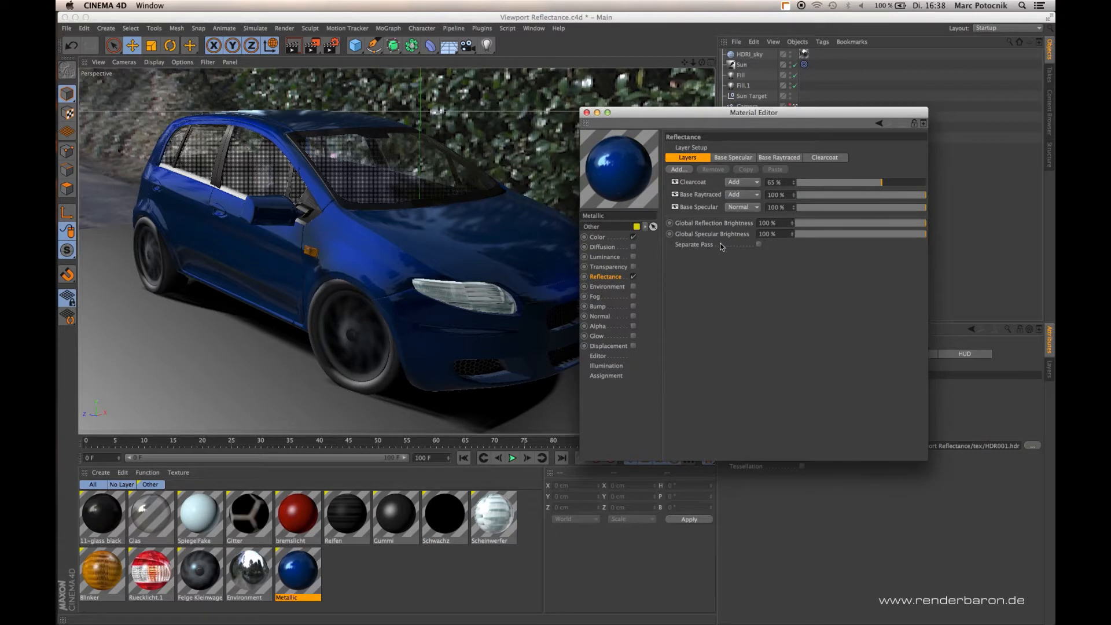
pyautogui.moveTo(698, 113); pyautogui.dragTo(721, 115)
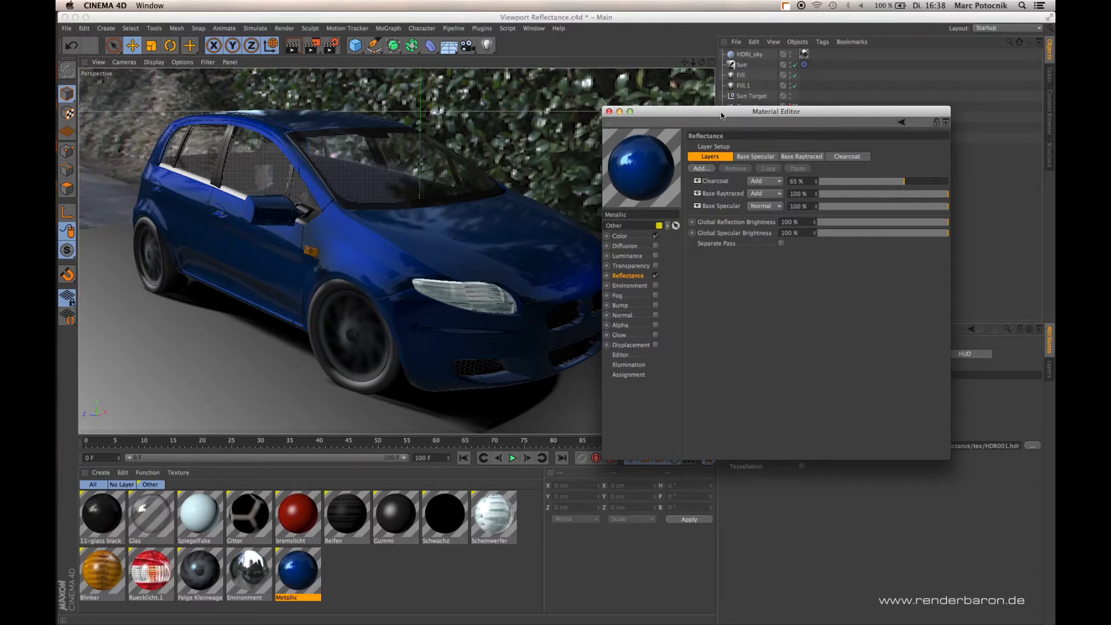
pyautogui.moveTo(720, 114); pyautogui.dragTo(751, 127)
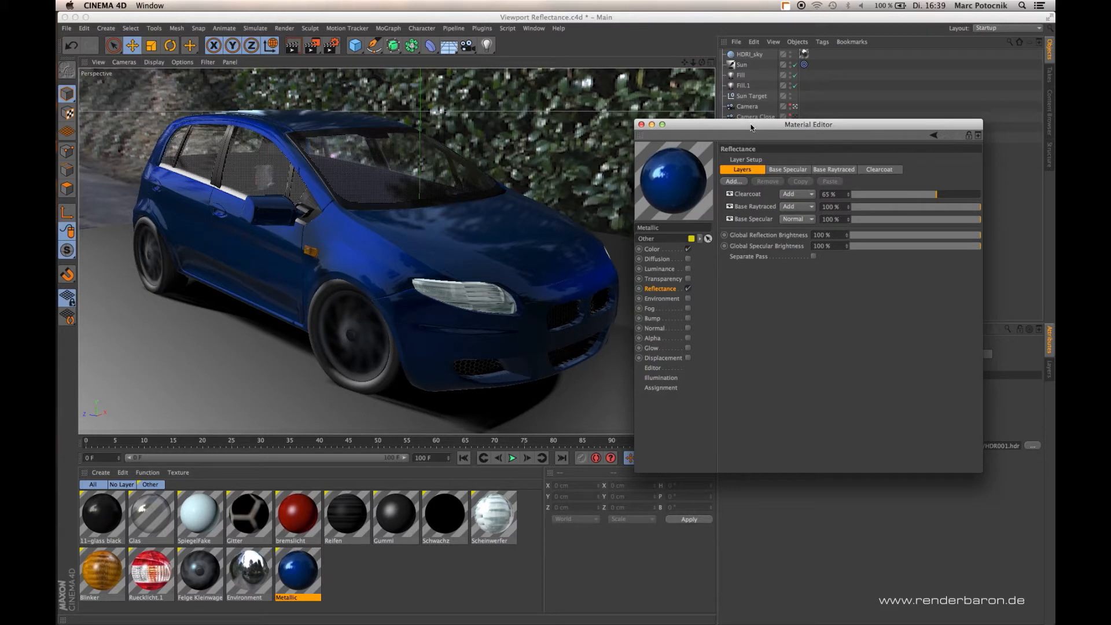
pyautogui.moveTo(751, 127); pyautogui.dragTo(791, 52)
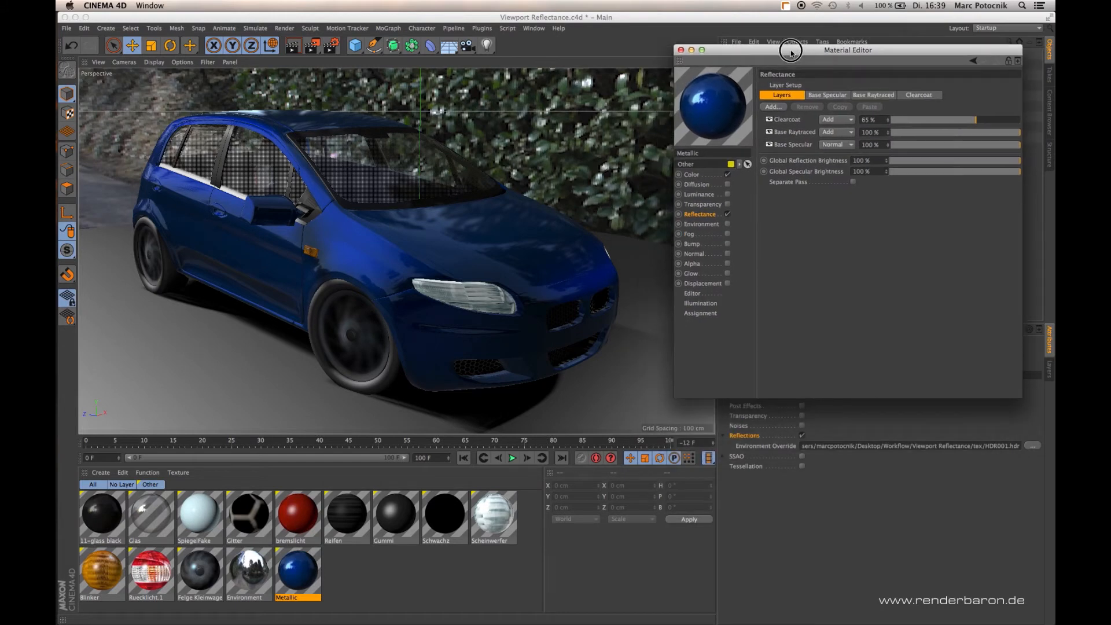
pyautogui.click(792, 145)
pyautogui.click(768, 132)
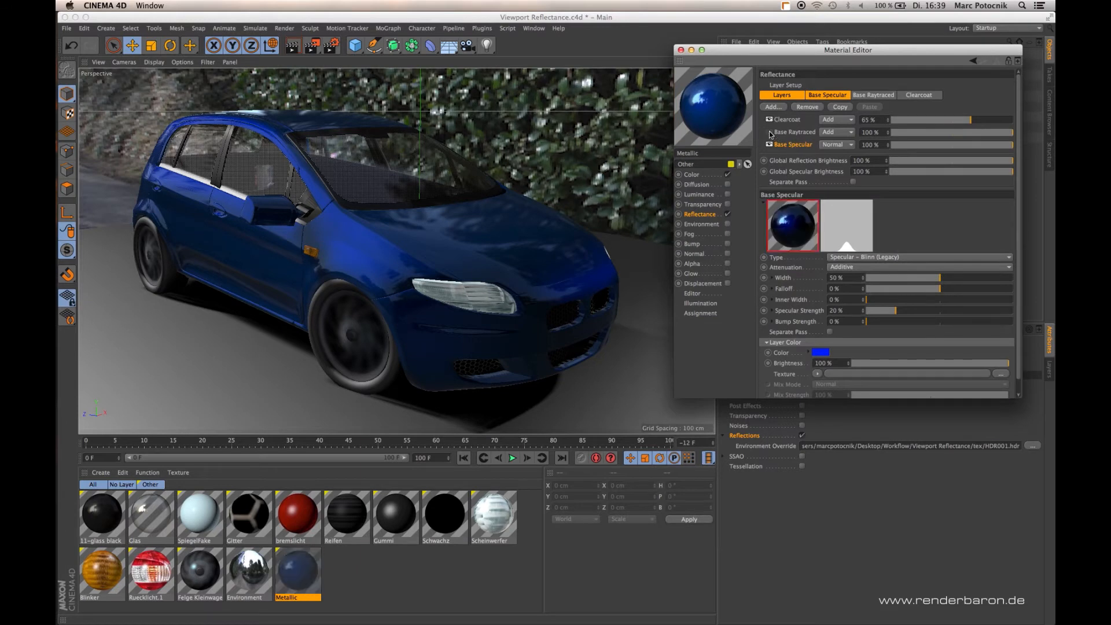
pyautogui.click(769, 120)
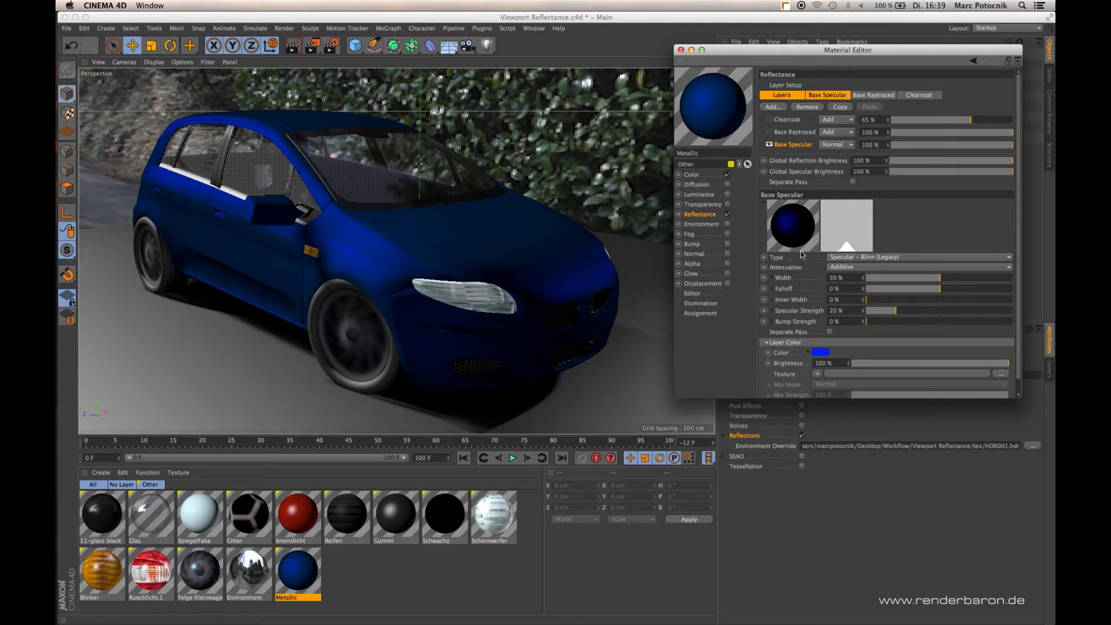
# Make the Base Raytraced layer visible again and set its roughness to 10 %.
pyautogui.moveTo(735, 50); pyautogui.dragTo(779, 50)
pyautogui.click(835, 132)
pyautogui.click(814, 132)
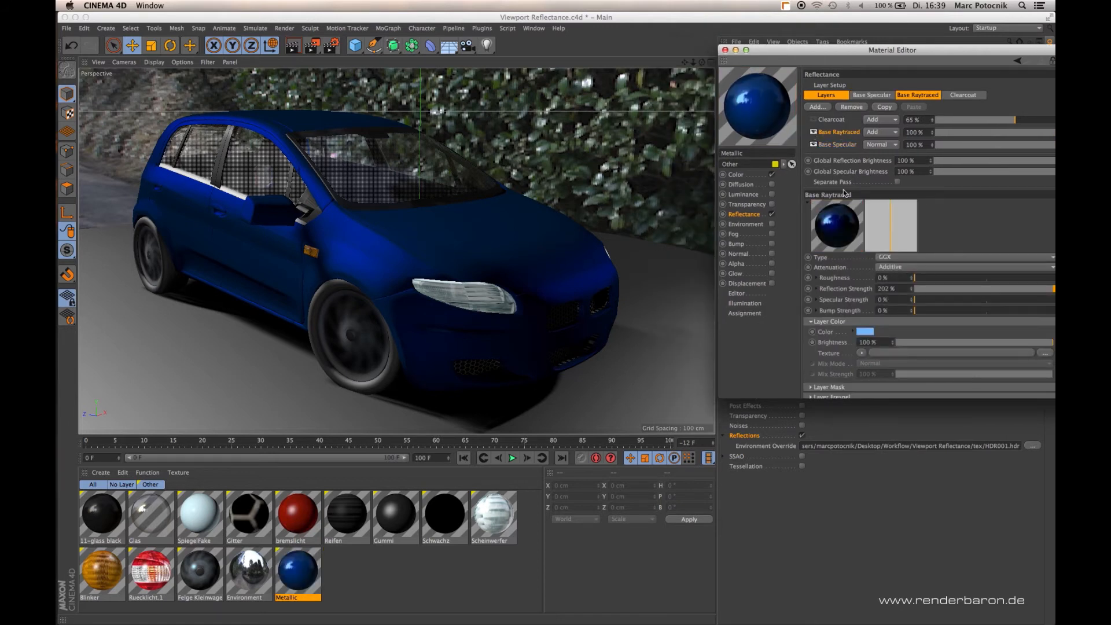
pyautogui.click(882, 277)
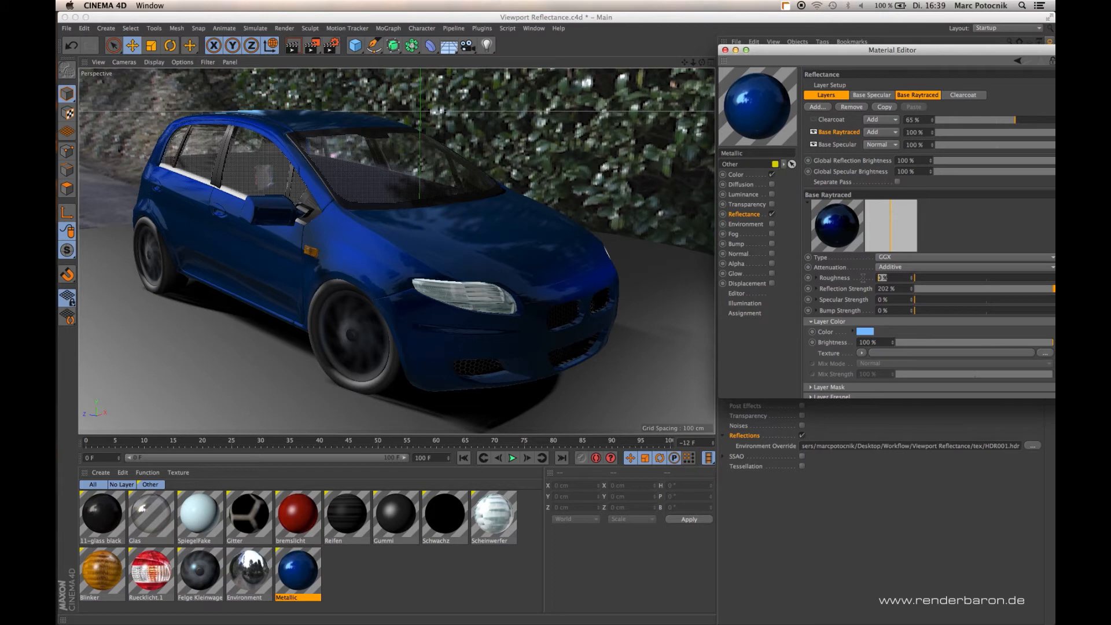
pyautogui.write('10')
pyautogui.press('Return')
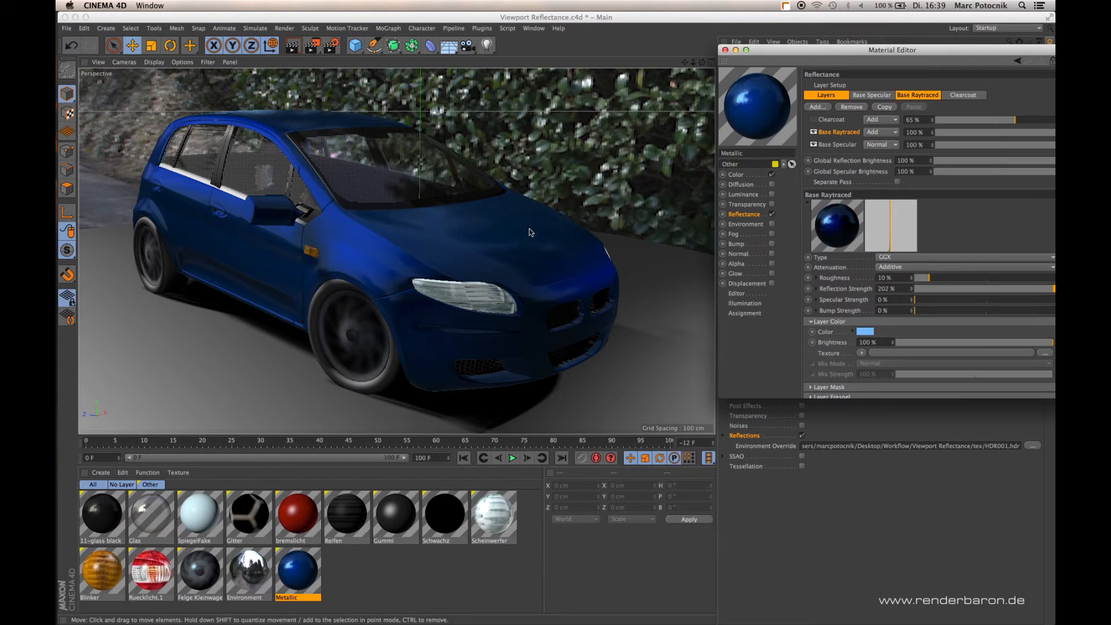
# Compare lower roughness values such as 6 % on the Base Raytraced layer and return to 10 %.
pyautogui.click(922, 279)
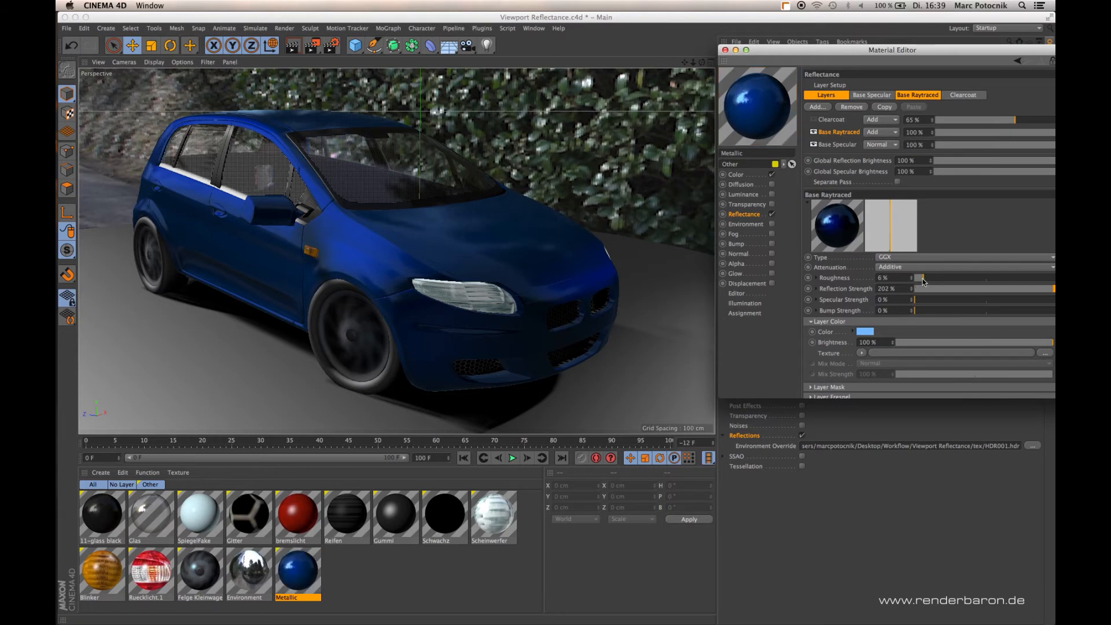
pyautogui.click(920, 278)
pyautogui.click(929, 278)
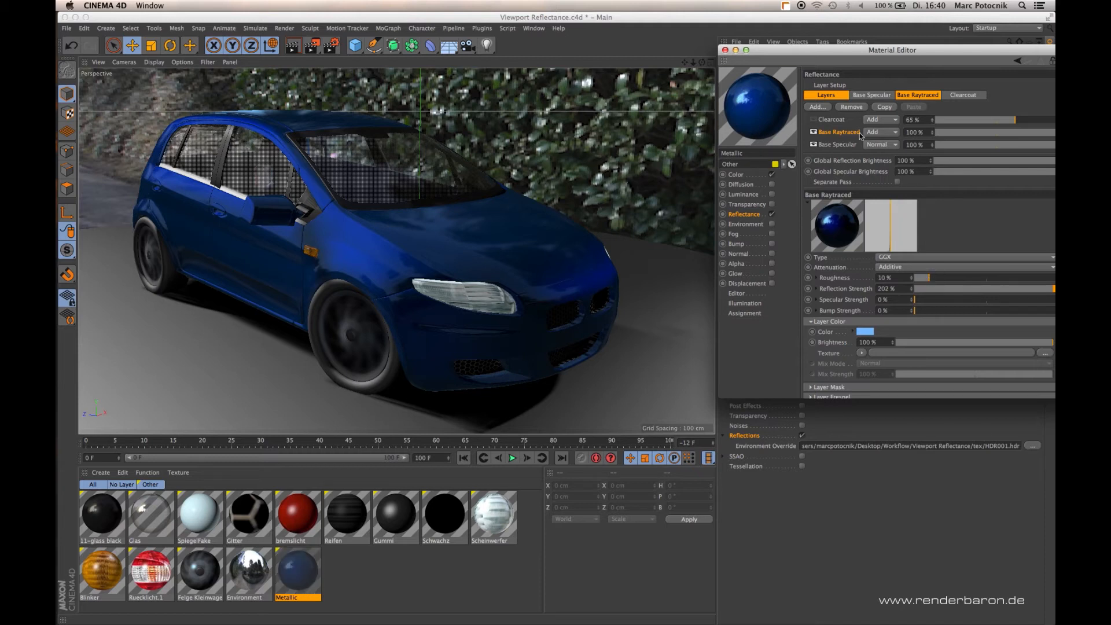
# Make the Clearcoat layer visible again and raise its layer opacity to 100 %.
pyautogui.moveTo(817, 48); pyautogui.dragTo(763, 37)
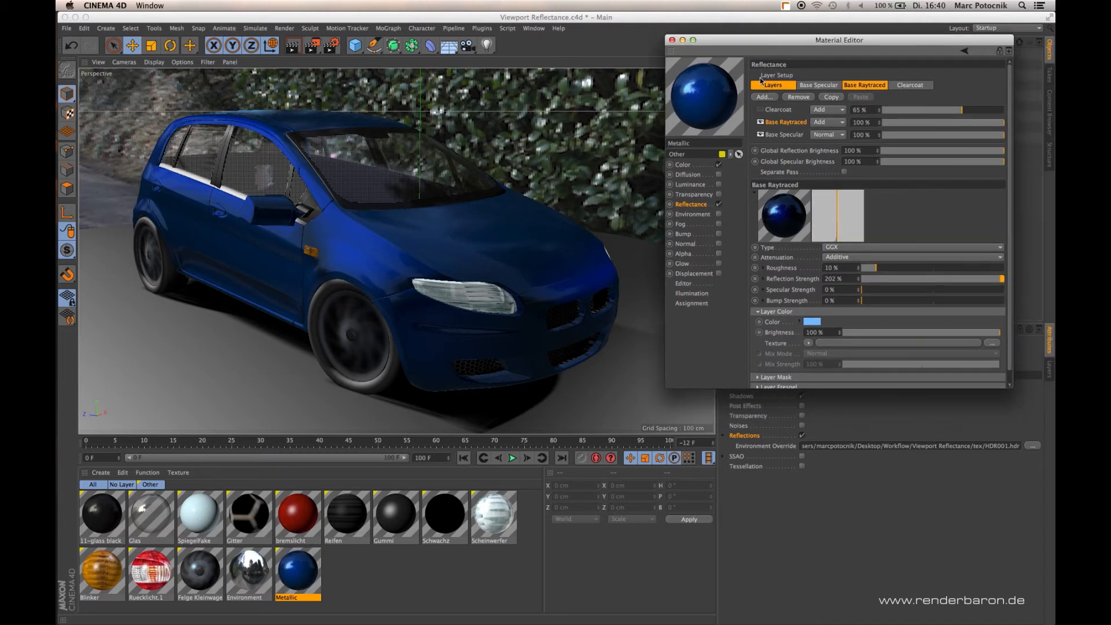
pyautogui.click(760, 110)
pyautogui.click(780, 112)
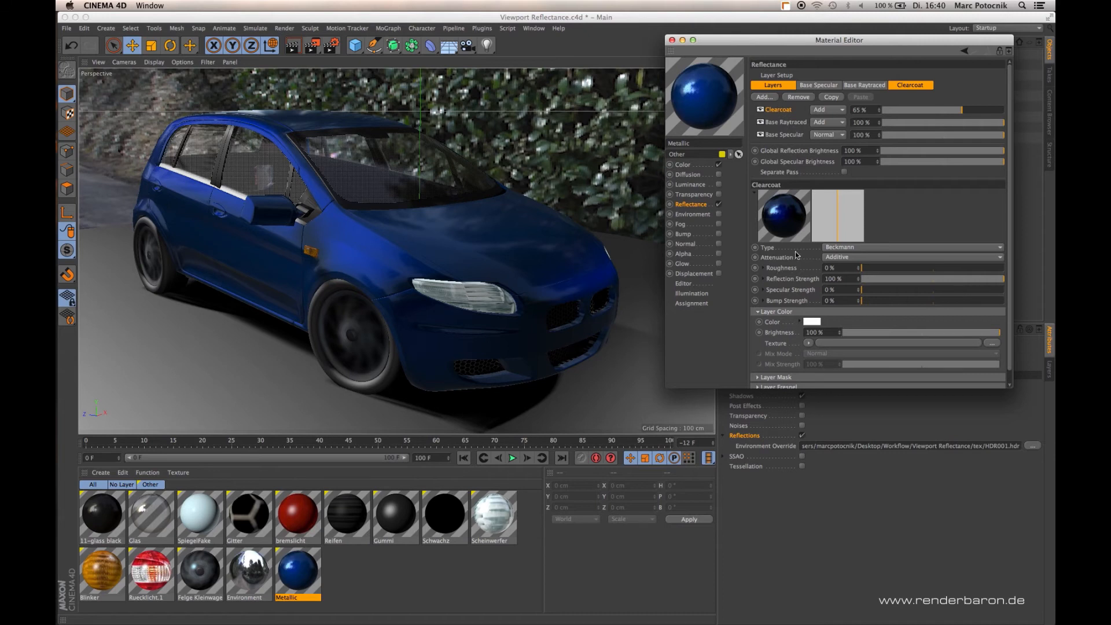
pyautogui.moveTo(958, 112); pyautogui.dragTo(1047, 118)
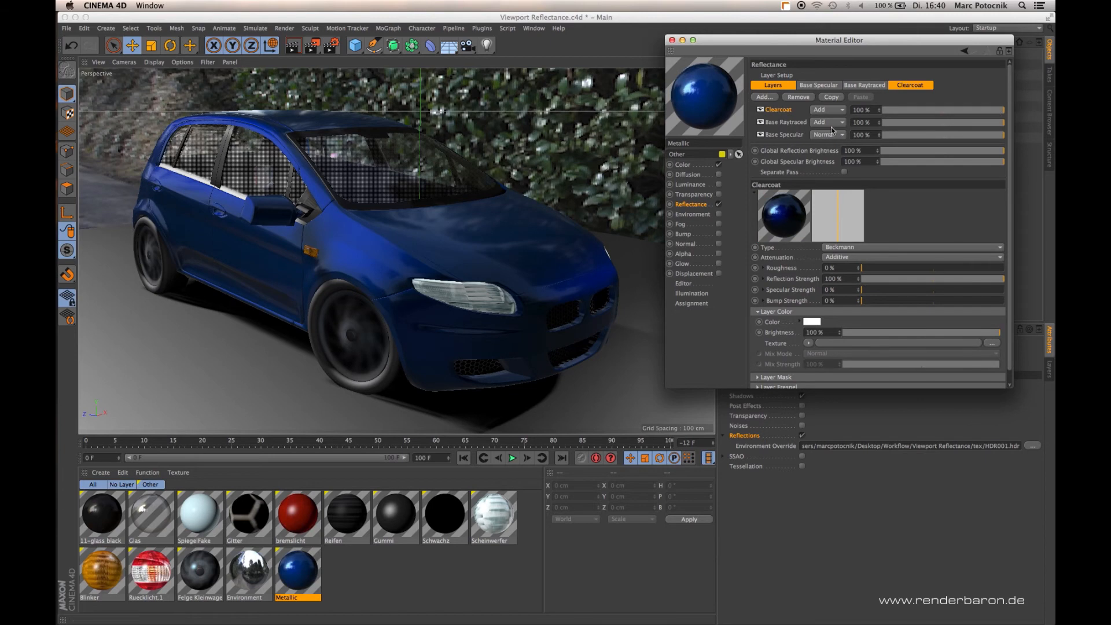
# Compare the paint without the Base Raytraced layer, restore that layer, and hide Clearcoat so Base Raytraced can be judged alone.
pyautogui.click(757, 122)
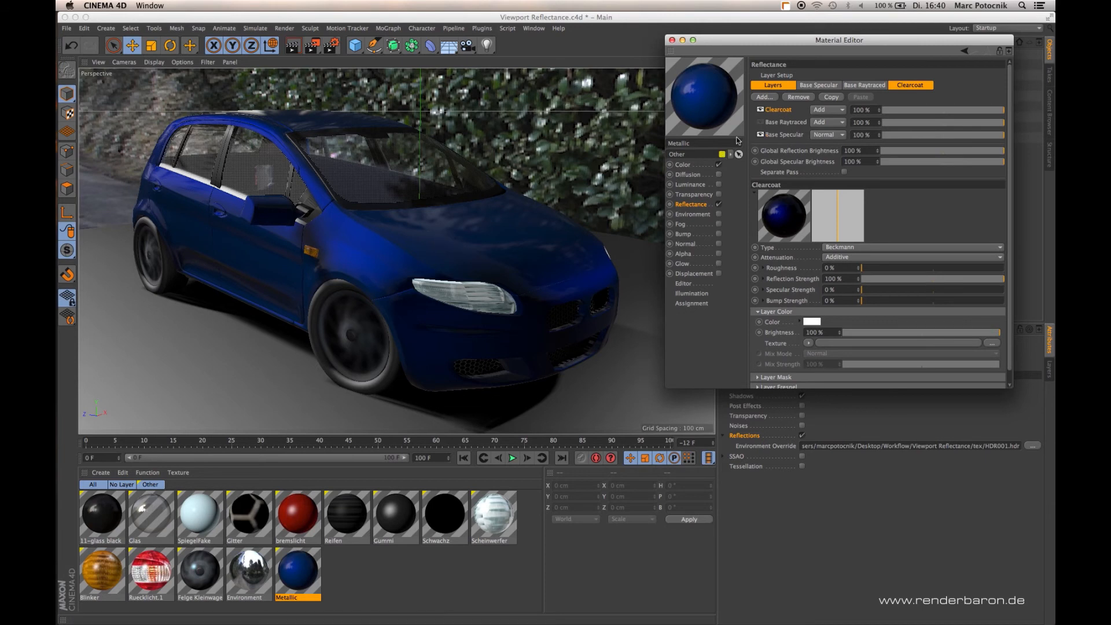
pyautogui.click(760, 122)
pyautogui.click(760, 110)
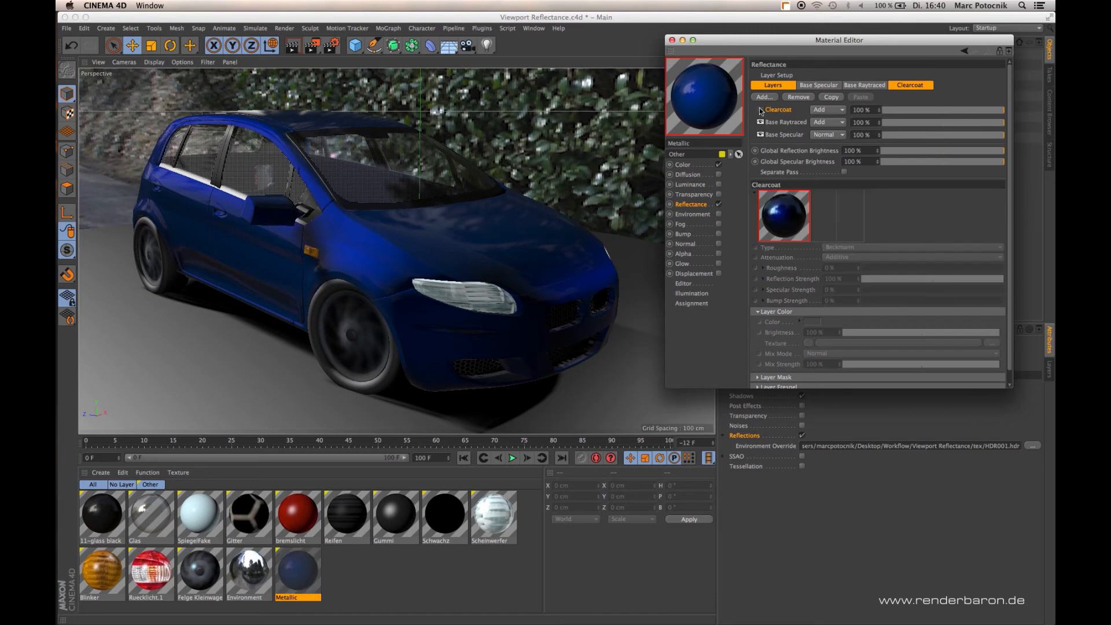
pyautogui.click(787, 122)
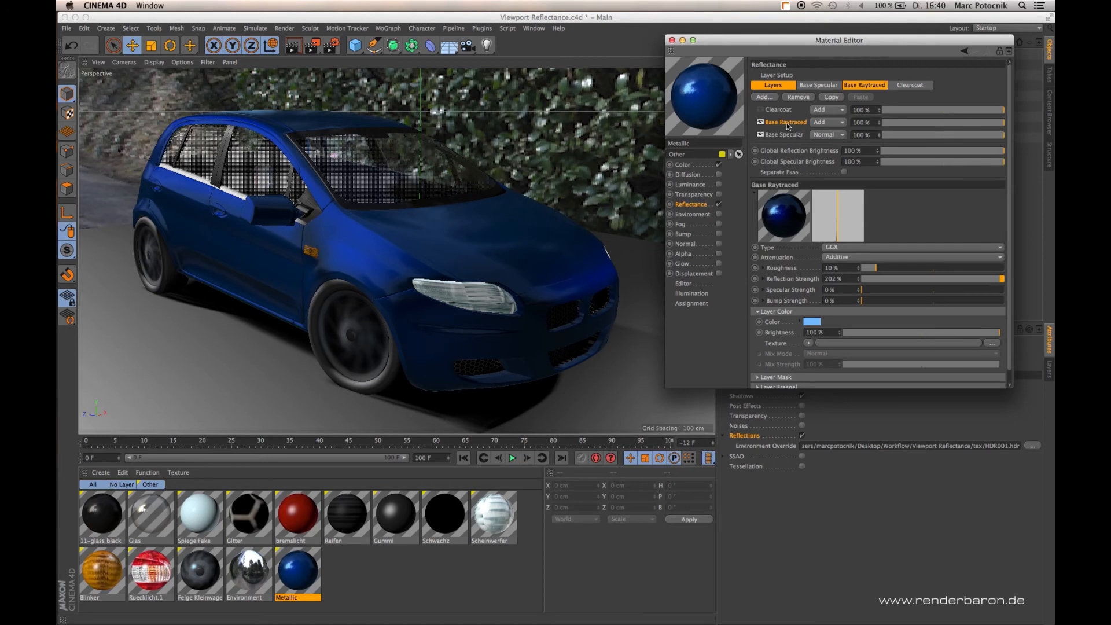
# Make the Clearcoat layer of the Metallic material visible again and show its settings.
pyautogui.click(760, 110)
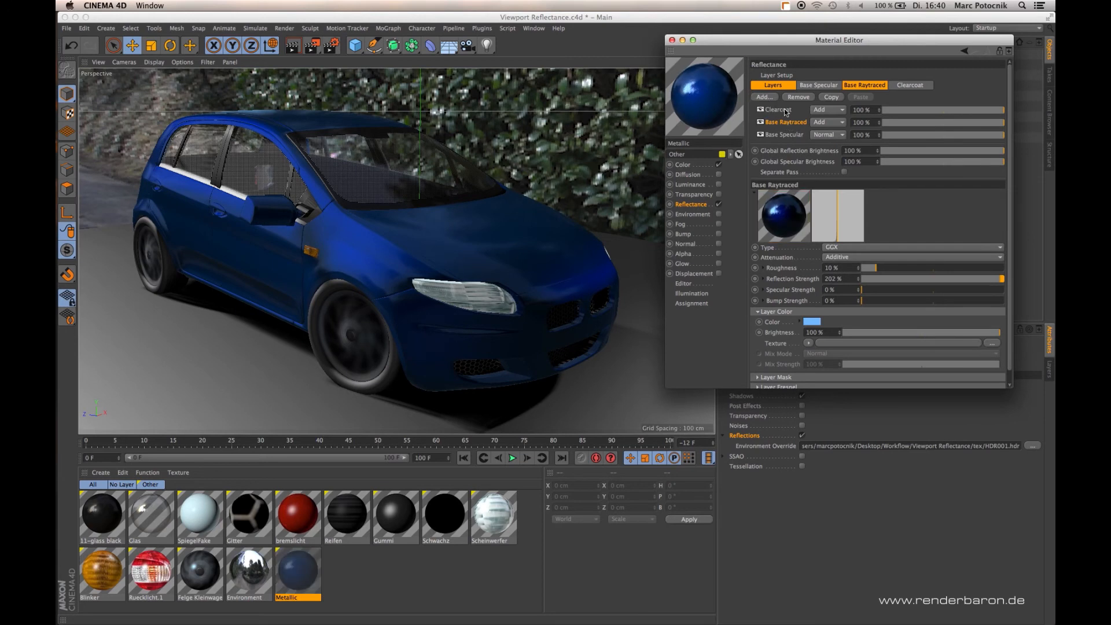
pyautogui.click(781, 110)
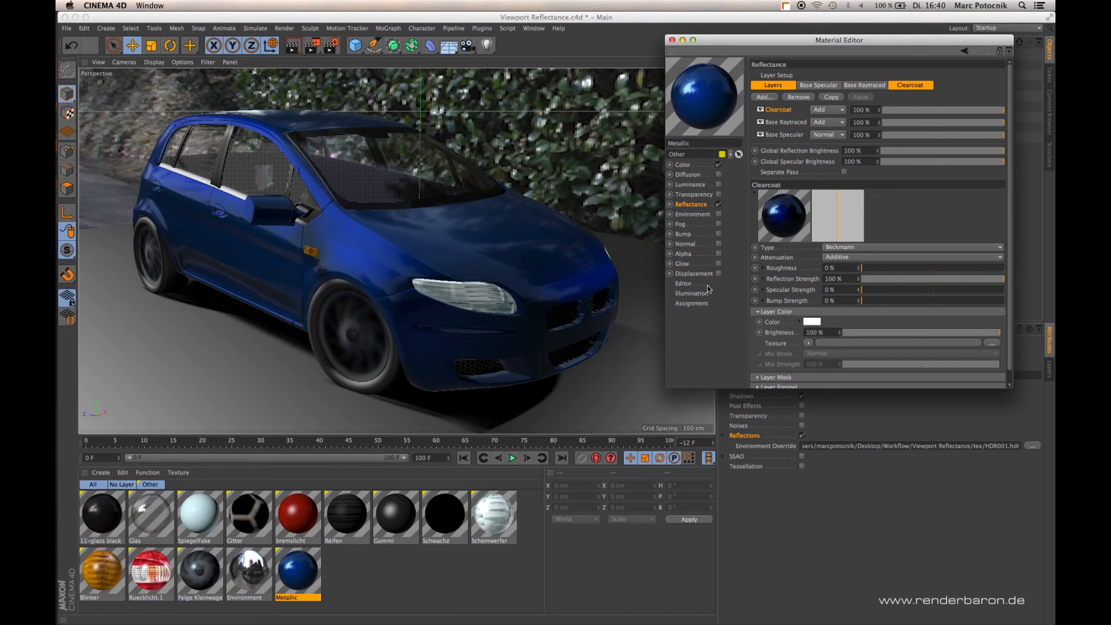
# Set the Metallic material's Reflectance Preview size to 512 in its Editor settings and uncover more of the viewport.
pyautogui.click(689, 283)
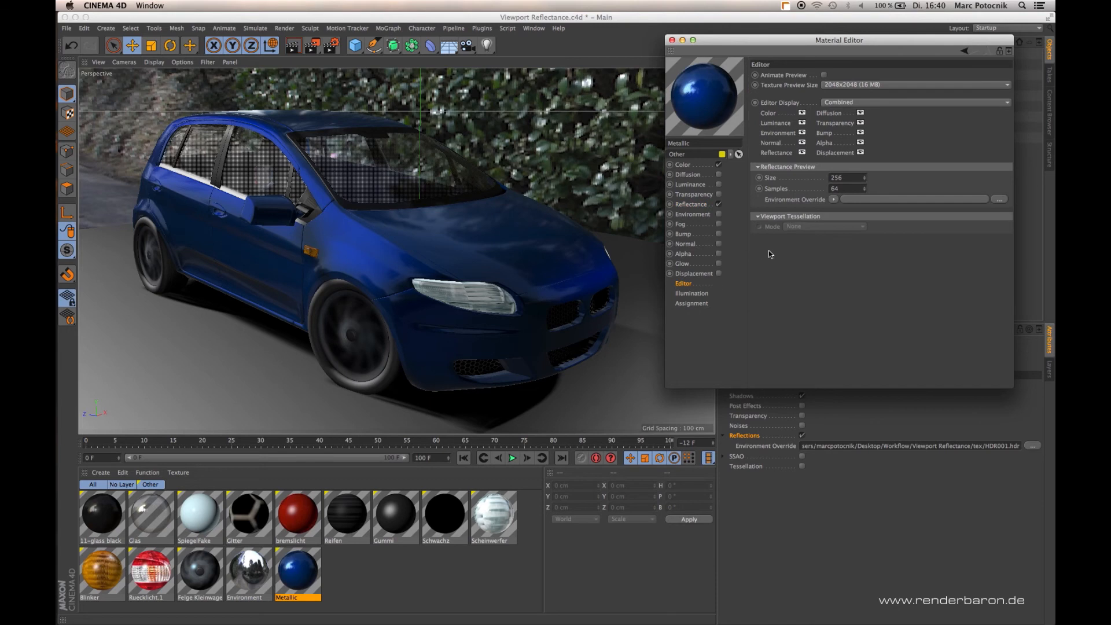
pyautogui.click(809, 182)
pyautogui.moveTo(844, 178); pyautogui.dragTo(788, 178)
pyautogui.click(963, 51)
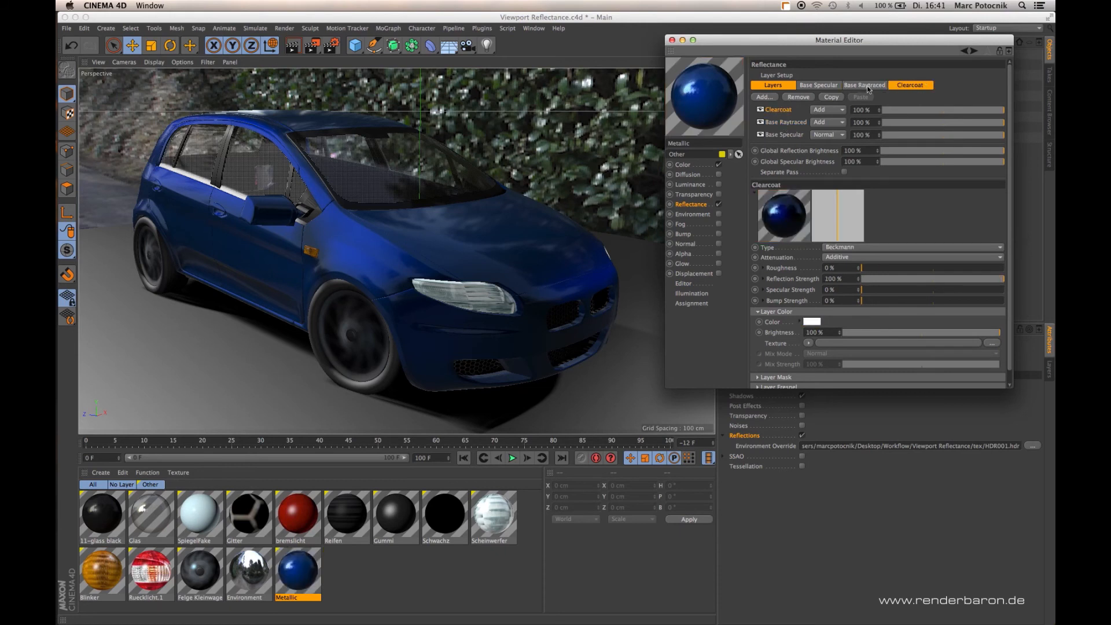
pyautogui.click(684, 283)
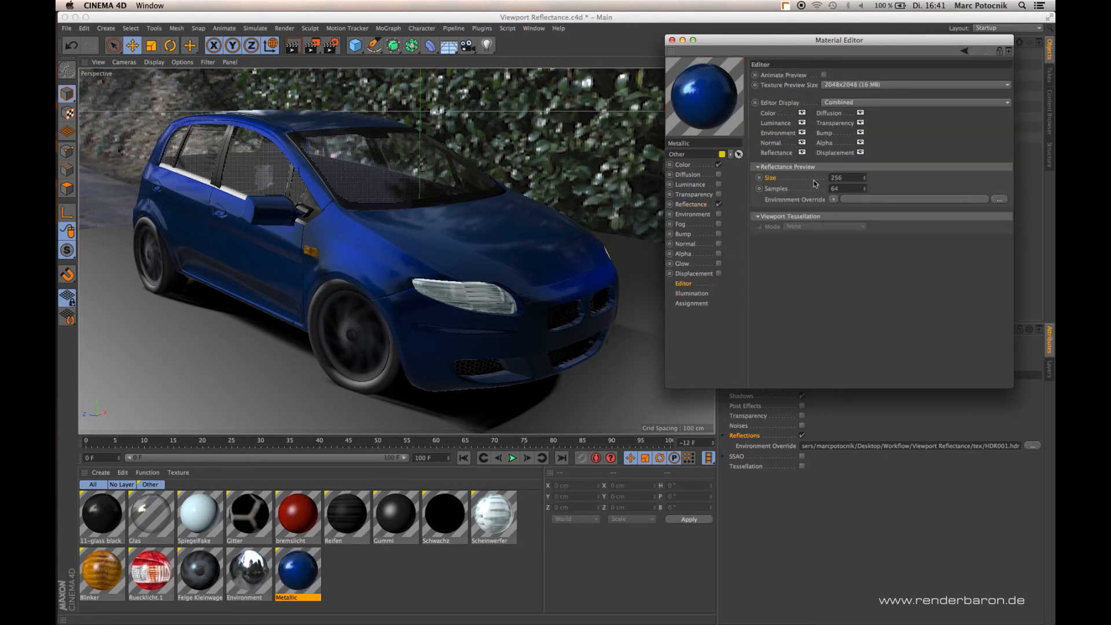
pyautogui.click(843, 177)
pyautogui.write('512')
pyautogui.press('Return')
pyautogui.moveTo(731, 40); pyautogui.dragTo(799, 40)
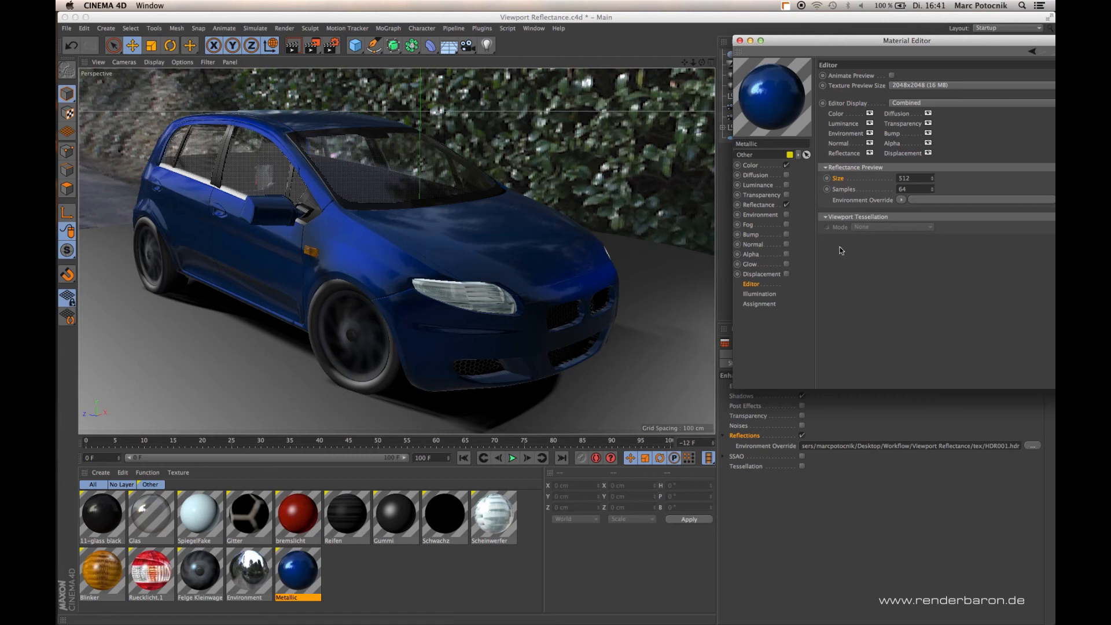
# Check the Reflectance Preview samples setting, reposition the Material Editor below the object list, and return to the Metallic material's Reflectance layers.
pyautogui.click(844, 190)
pyautogui.moveTo(834, 44); pyautogui.dragTo(730, 178)
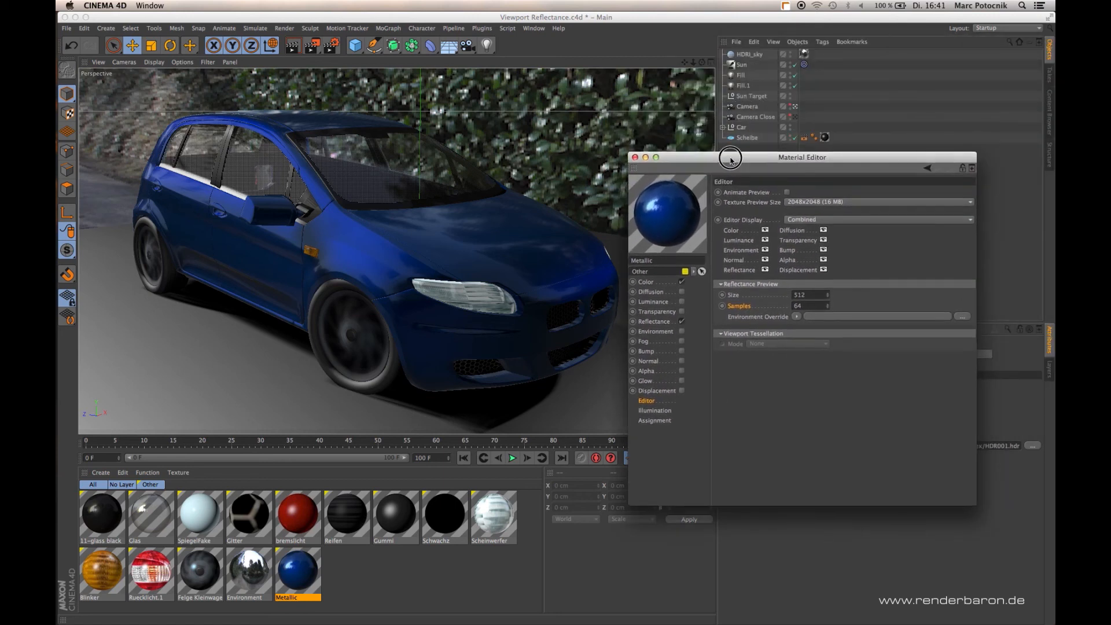
pyautogui.click(655, 322)
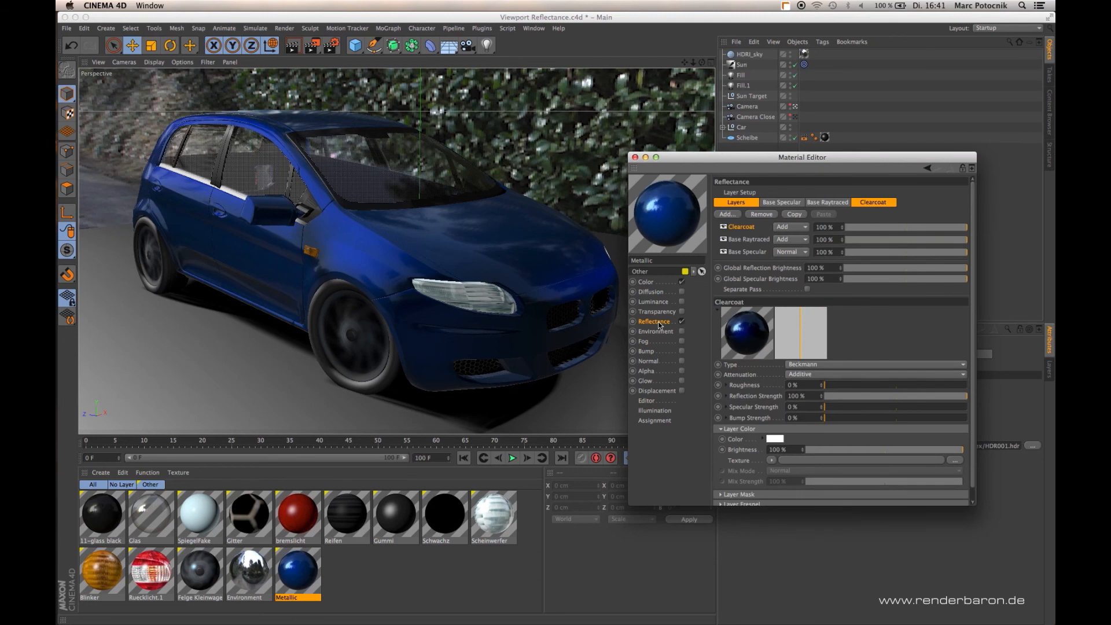